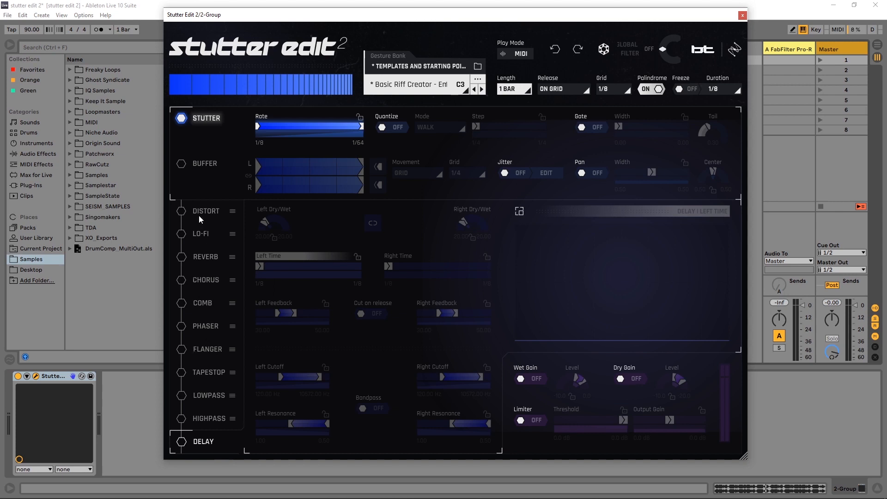
Enable the Reverb effect and open its parameters for editing.
{"action": "left_click", "coordinate": [182, 258]}
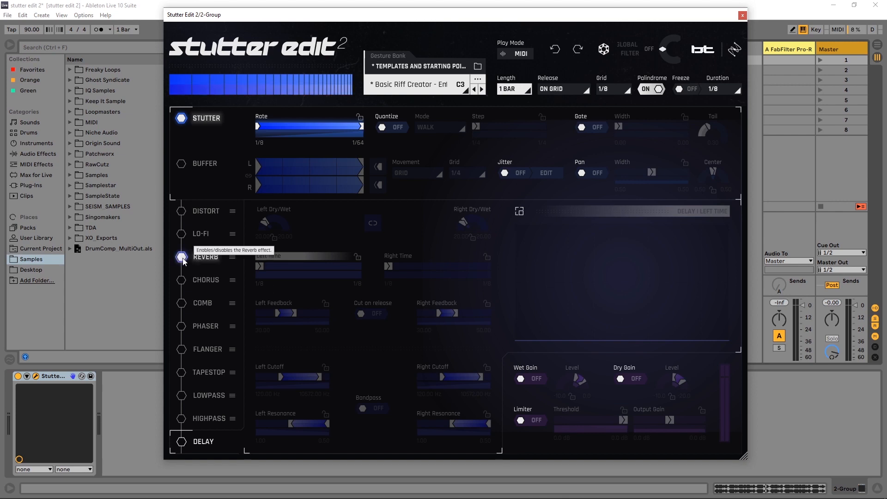
{"action": "left_click", "coordinate": [204, 256]}
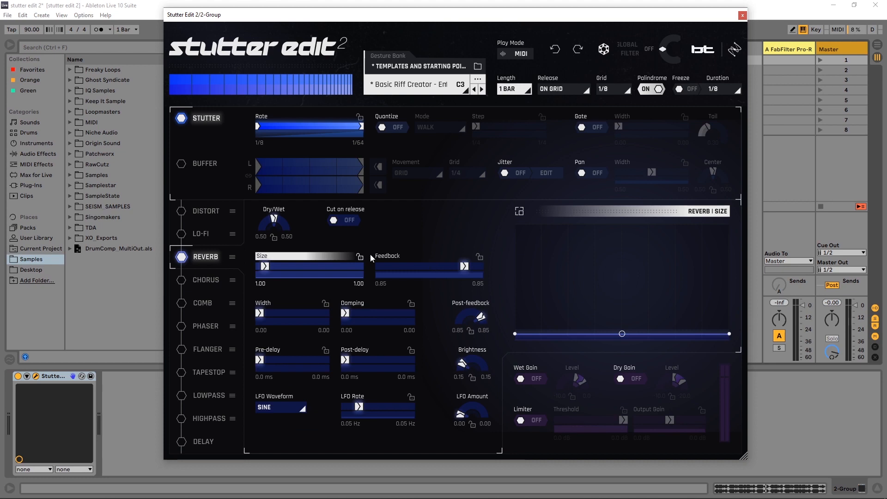
{"action": "left_click", "coordinate": [182, 260]}
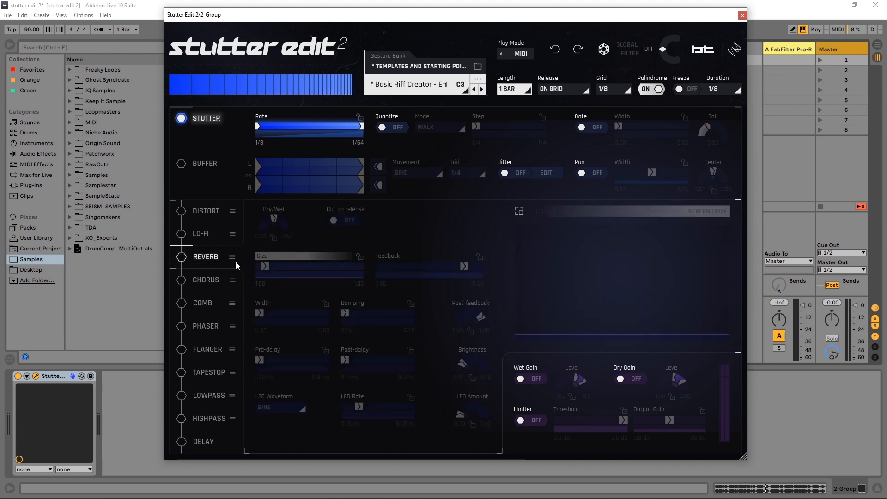
{"action": "left_click", "coordinate": [181, 260]}
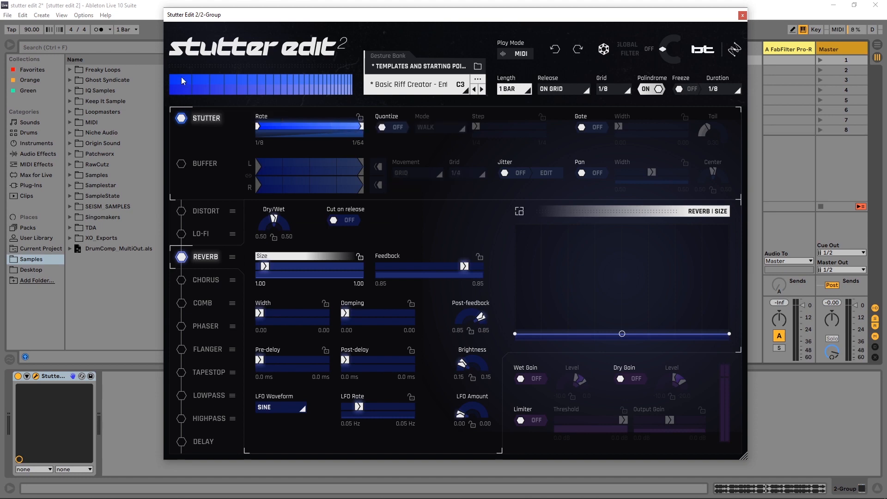
Try the Reverb with Dry/Wet fixed at 0.29 and Size fixed at 4.32 during playback, and unlock both parameters.
{"action": "key", "text": "space"}
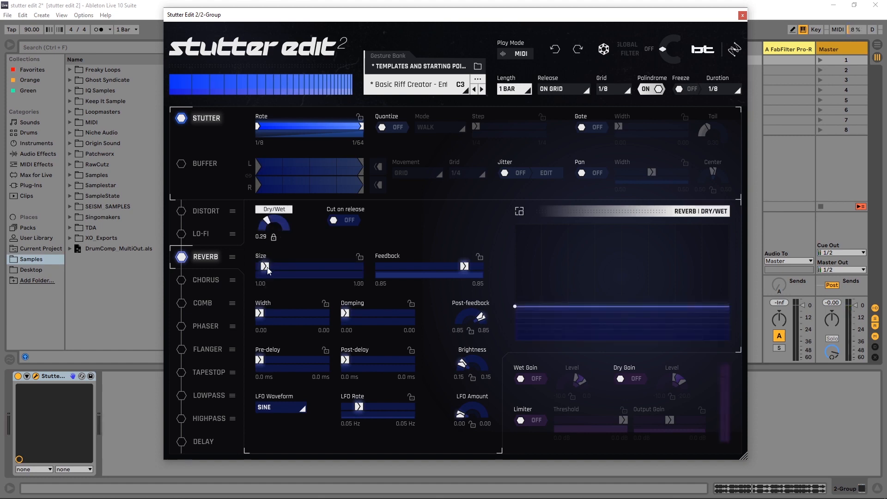
{"action": "left_click_drag", "start_coordinate": [265, 267], "coordinate": [292, 267]}
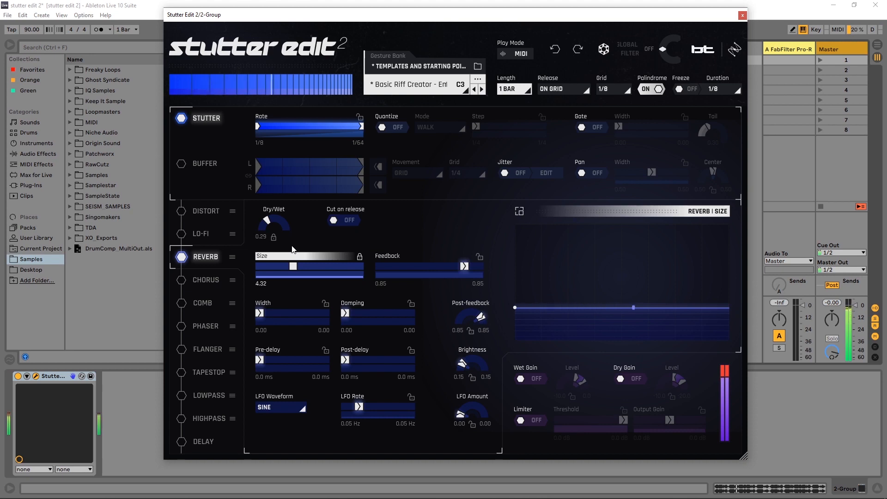
{"action": "key", "text": "space"}
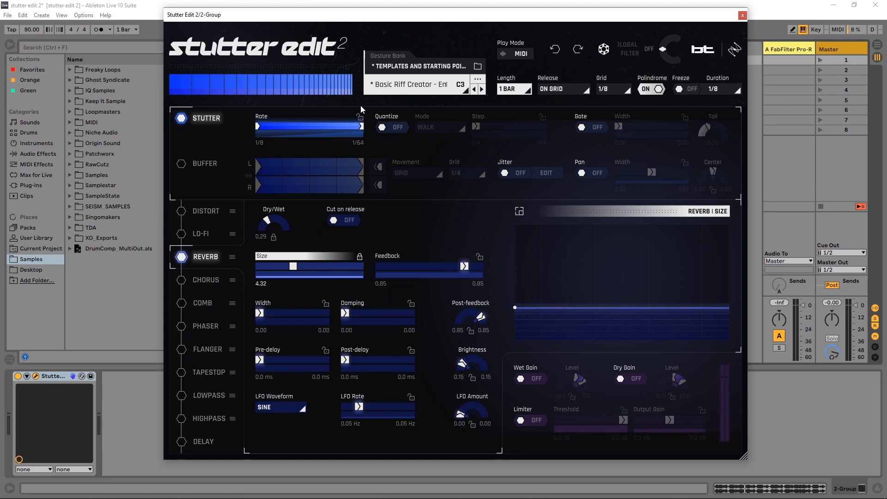
{"action": "left_click", "coordinate": [360, 256]}
{"action": "left_click", "coordinate": [274, 237]}
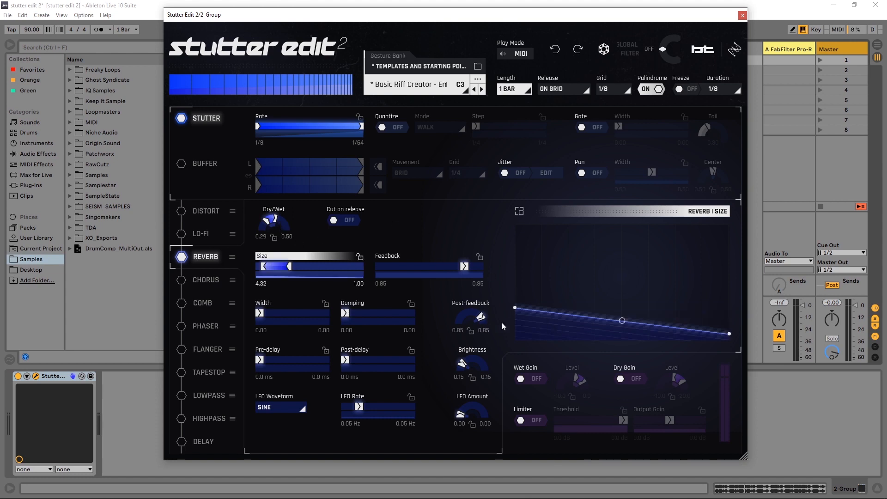
Set the Reverb's starting Size to 0.20 and make its Dry/Wet ramp from 0.00 to 0.52.
{"action": "left_click_drag", "start_coordinate": [289, 266], "coordinate": [260, 266]}
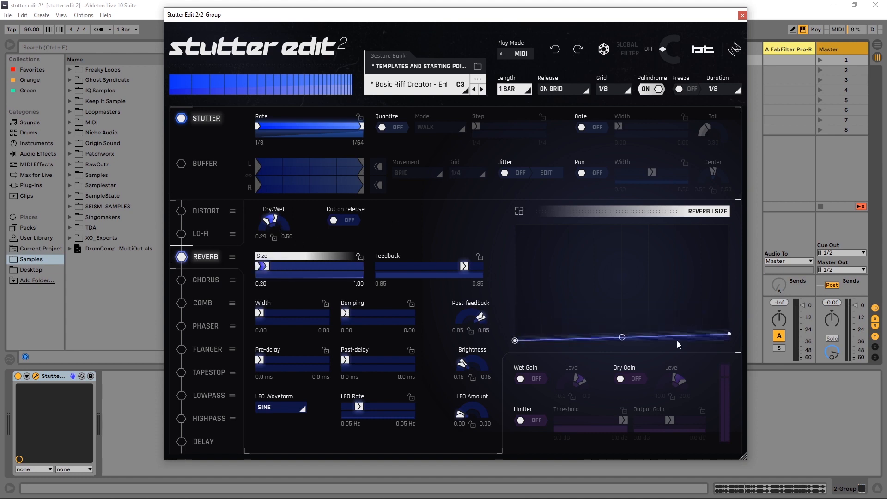
{"action": "left_click", "coordinate": [268, 225]}
{"action": "left_click_drag", "start_coordinate": [521, 309], "coordinate": [523, 345]}
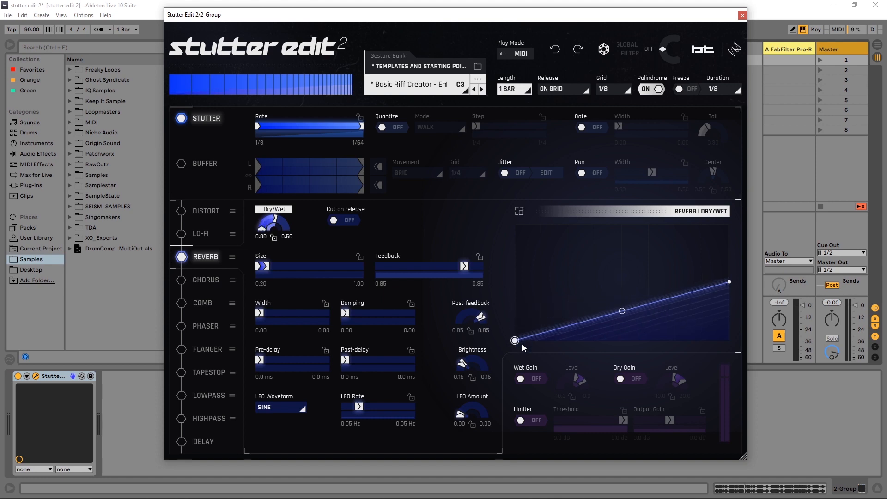
{"action": "mouse_move", "coordinate": [729, 282]}
{"action": "left_mouse_down"}
{"action": "mouse_move", "coordinate": [730, 223]}
{"action": "mouse_move", "coordinate": [740, 284]}
{"action": "left_mouse_up"}
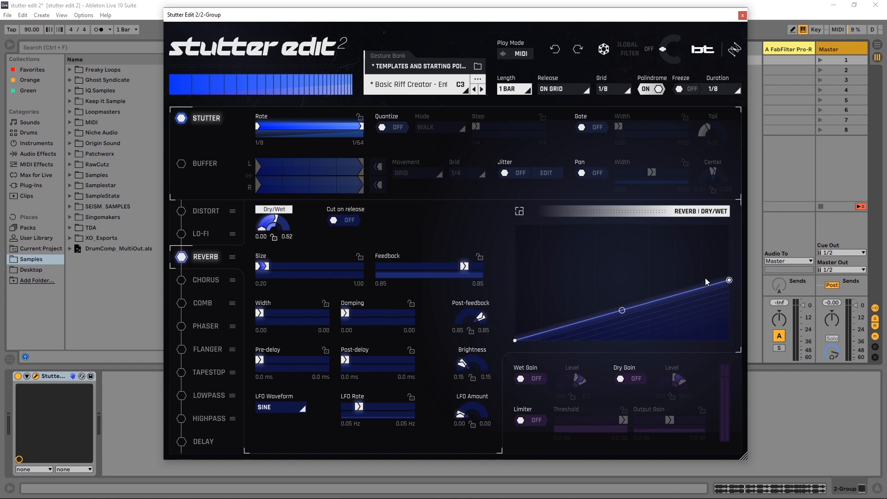
Try the Reverb with Dry/Wet fixed at 1.00 during playback, and unlock the parameter.
{"action": "left_click", "coordinate": [274, 237]}
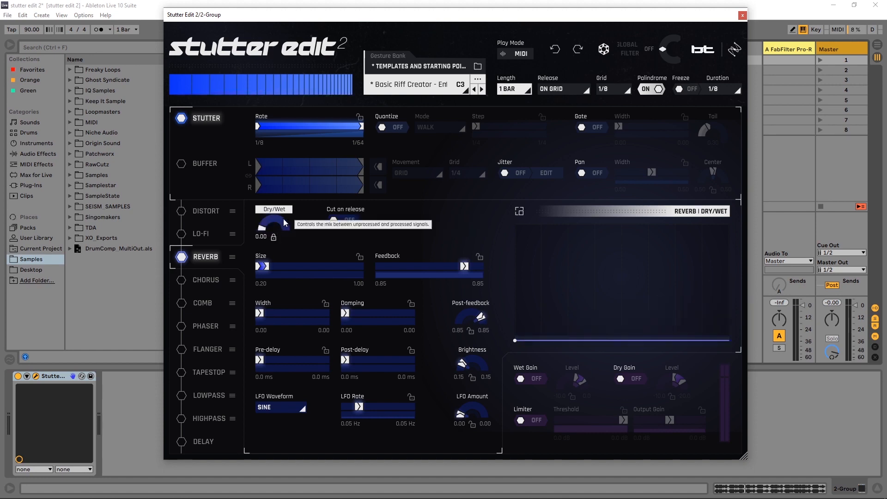
{"action": "left_click_drag", "start_coordinate": [285, 223], "coordinate": [386, 208]}
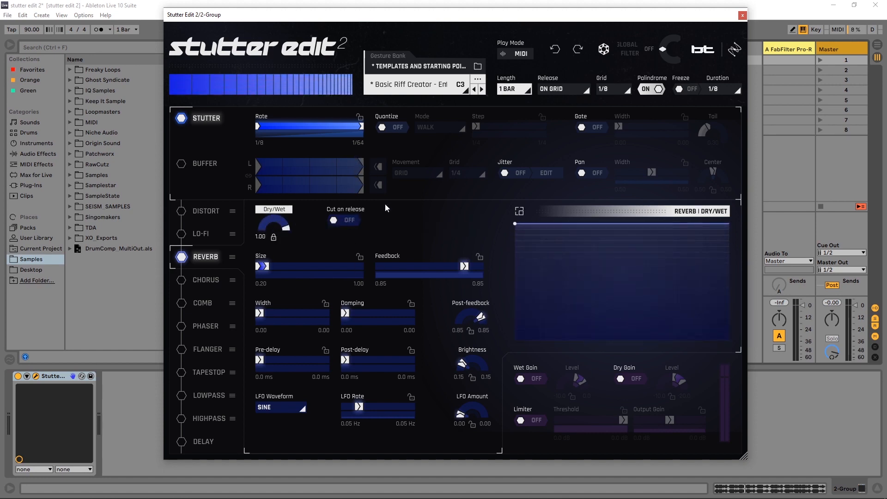
{"action": "key", "text": "space"}
{"action": "left_click", "coordinate": [274, 237]}
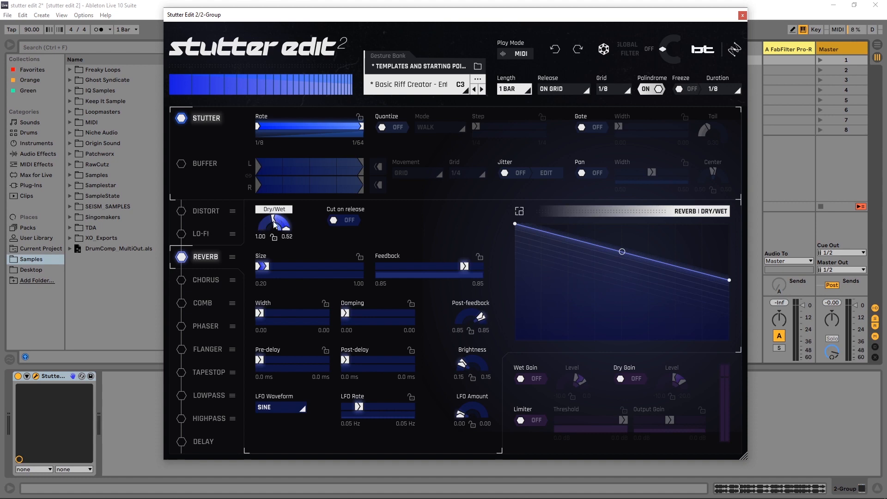
Shape the Reverb Dry/Wet automation as a slow-starting curve from 0.00 that reaches its maximum shortly before the gesture's end.
{"action": "mouse_move", "coordinate": [287, 237]}
{"action": "left_mouse_down"}
{"action": "mouse_move", "coordinate": [287, 217]}
{"action": "mouse_move", "coordinate": [287, 253]}
{"action": "left_mouse_up"}
{"action": "left_click_drag", "start_coordinate": [515, 224], "coordinate": [515, 341]}
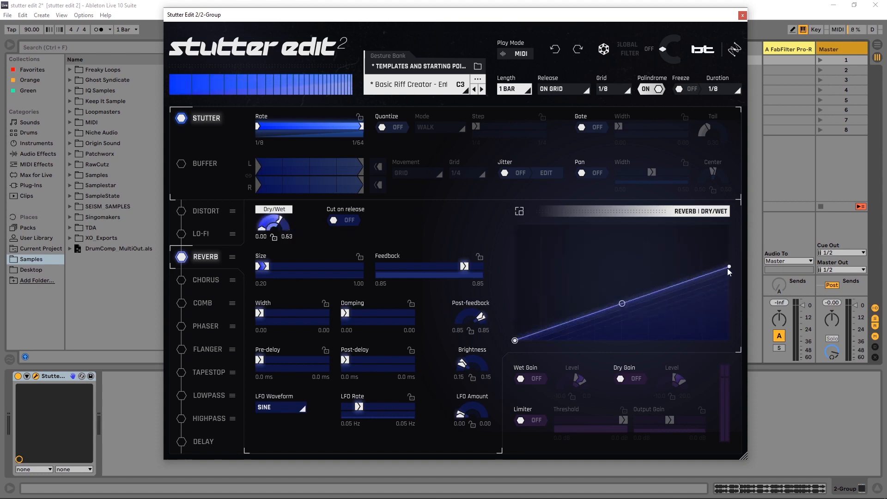
{"action": "left_click_drag", "start_coordinate": [729, 267], "coordinate": [700, 224]}
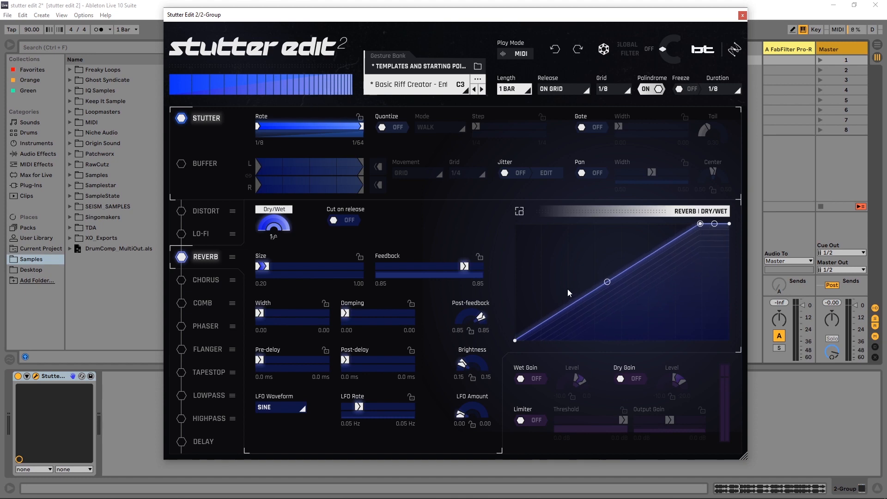
{"action": "left_click_drag", "start_coordinate": [606, 284], "coordinate": [617, 301]}
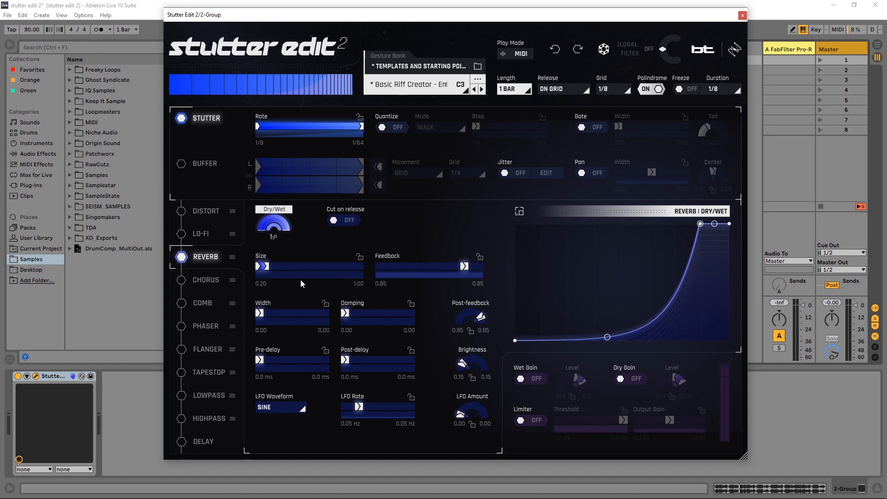
Make the Reverb Size sweep from 4.26 to 15.00, inspecting its enlarged curve editor, and play back the result.
{"action": "left_click_drag", "start_coordinate": [266, 268], "coordinate": [331, 268]}
{"action": "left_click_drag", "start_coordinate": [258, 268], "coordinate": [286, 268]}
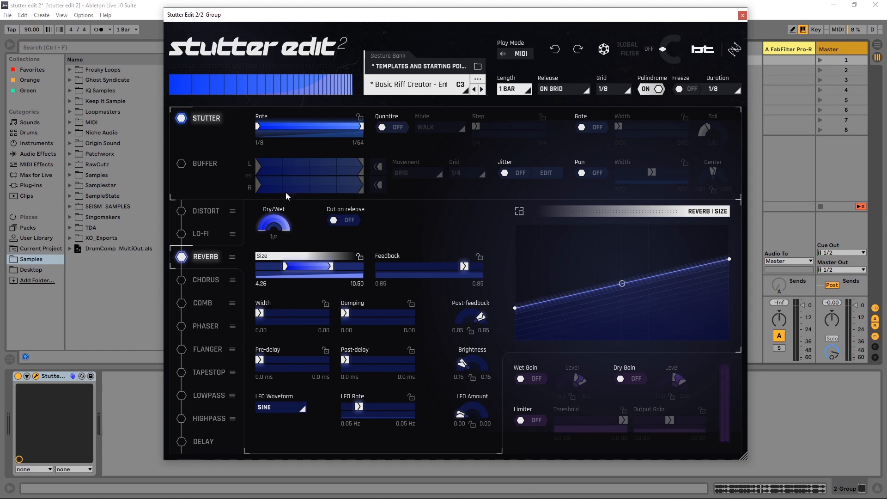
{"action": "left_click_drag", "start_coordinate": [330, 267], "coordinate": [337, 268]}
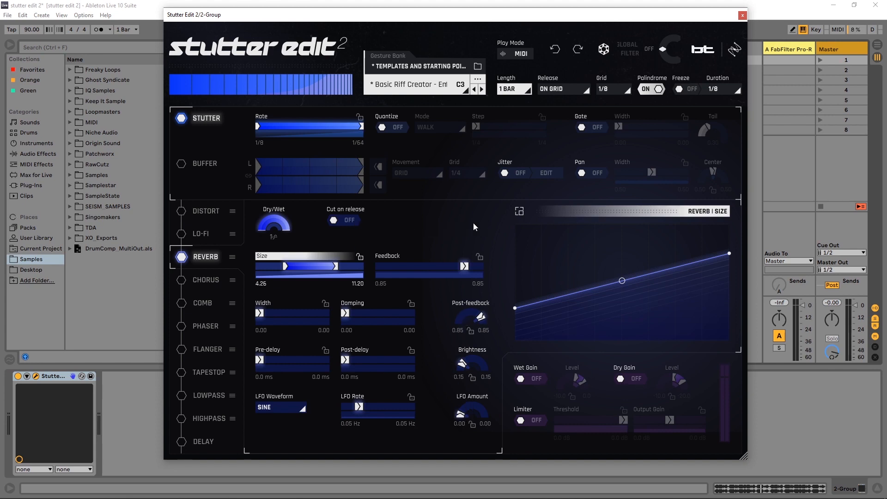
{"action": "left_click", "coordinate": [519, 212]}
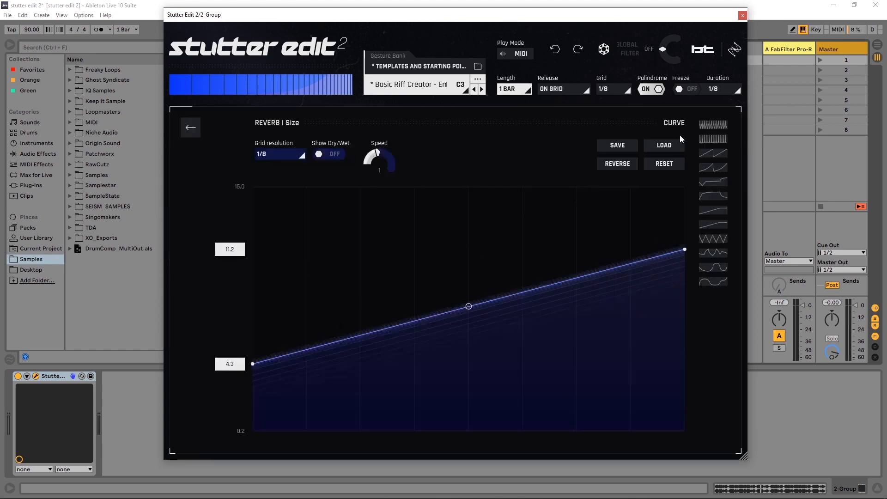
{"action": "left_click", "coordinate": [190, 126]}
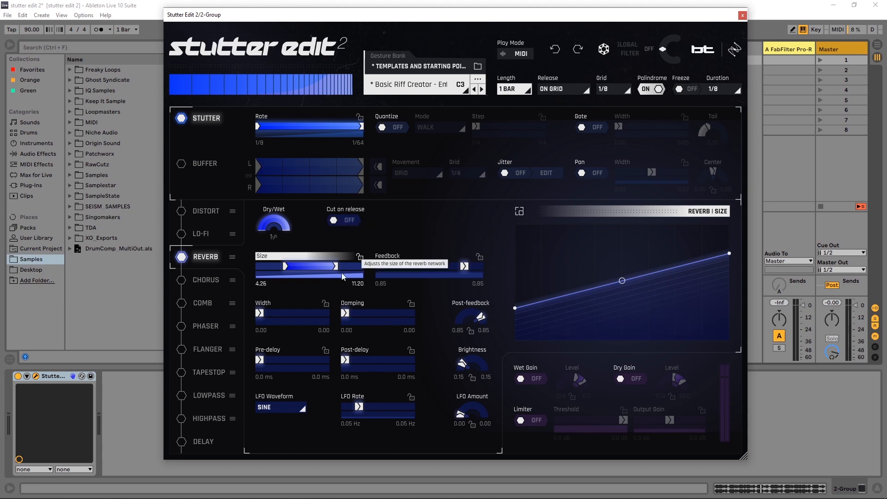
{"action": "left_click_drag", "start_coordinate": [335, 266], "coordinate": [365, 267]}
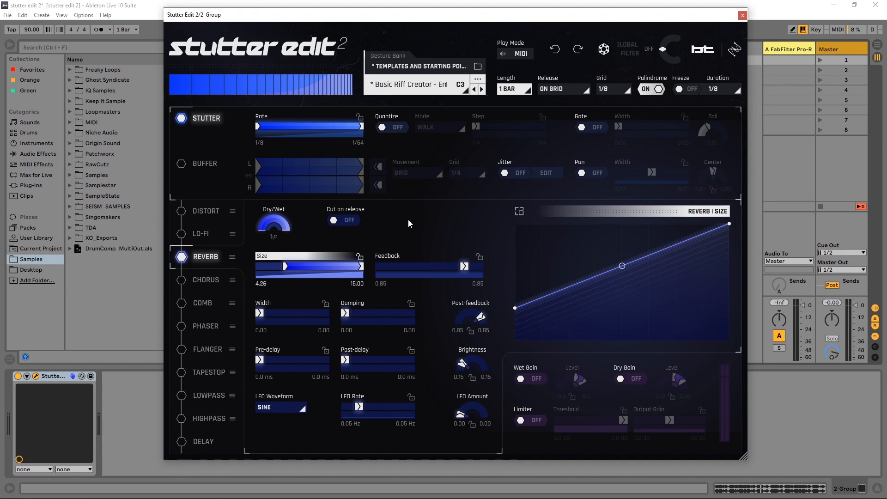
{"action": "key", "text": "space"}
Turn on Cut on release for the Reverb and review the available Release modes.
{"action": "left_click", "coordinate": [349, 221]}
{"action": "left_click", "coordinate": [553, 89]}
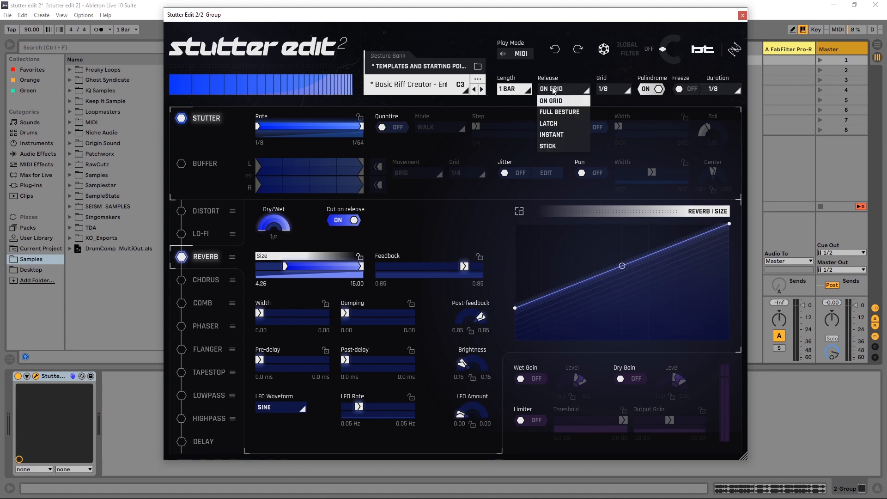
{"action": "left_click", "coordinate": [567, 89]}
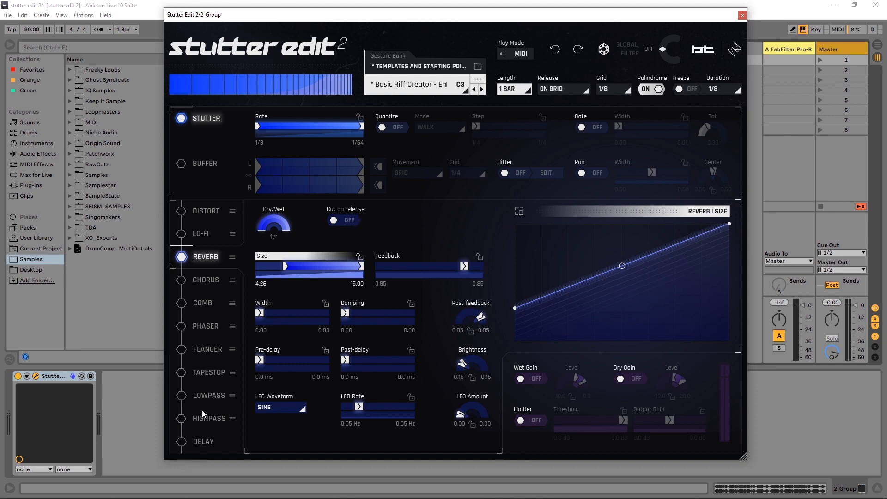
Enable the Delay effect and shape its Left Dry/Wet as a slow-starting curve from zero to about 66 near the gesture's end.
{"action": "left_click", "coordinate": [218, 445]}
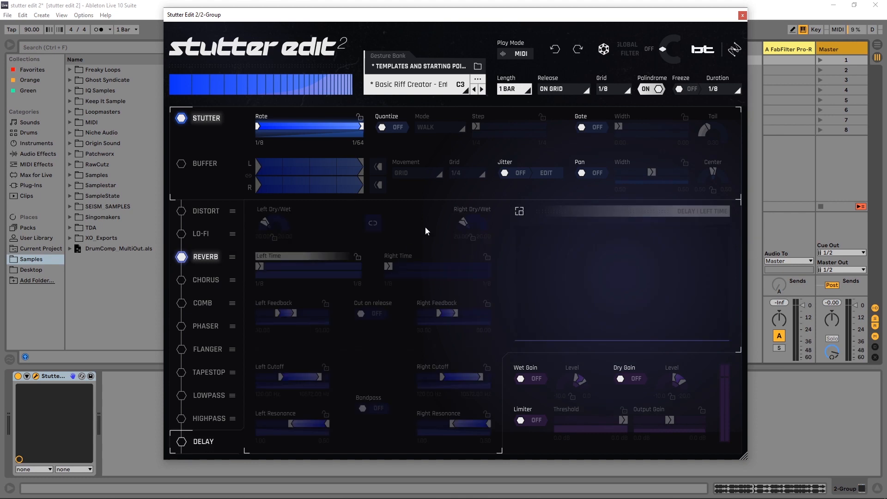
{"action": "left_click", "coordinate": [181, 441]}
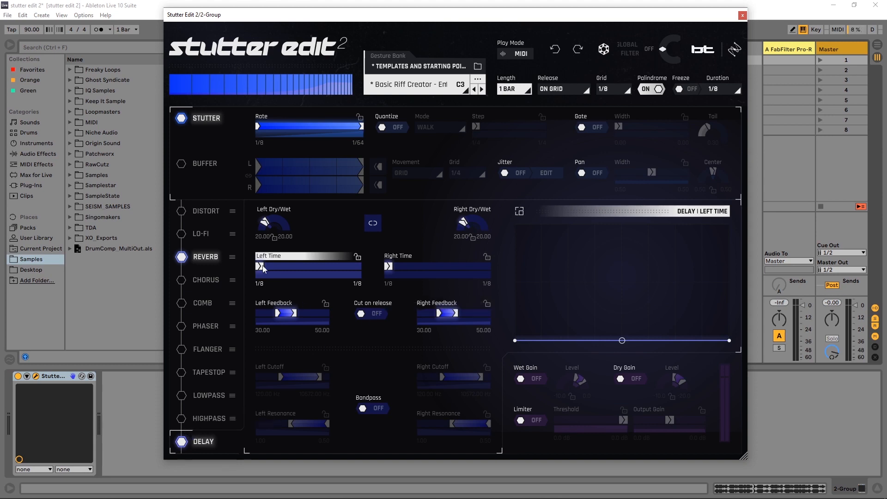
{"action": "left_click", "coordinate": [266, 221]}
{"action": "left_click_drag", "start_coordinate": [729, 317], "coordinate": [735, 267]}
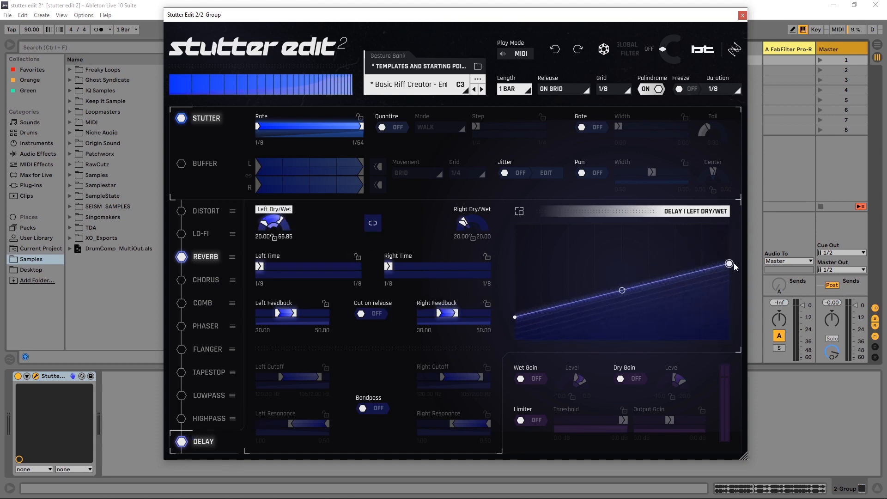
{"action": "left_click", "coordinate": [701, 266]}
{"action": "left_click_drag", "start_coordinate": [511, 318], "coordinate": [513, 343]}
{"action": "left_click_drag", "start_coordinate": [610, 303], "coordinate": [615, 326]}
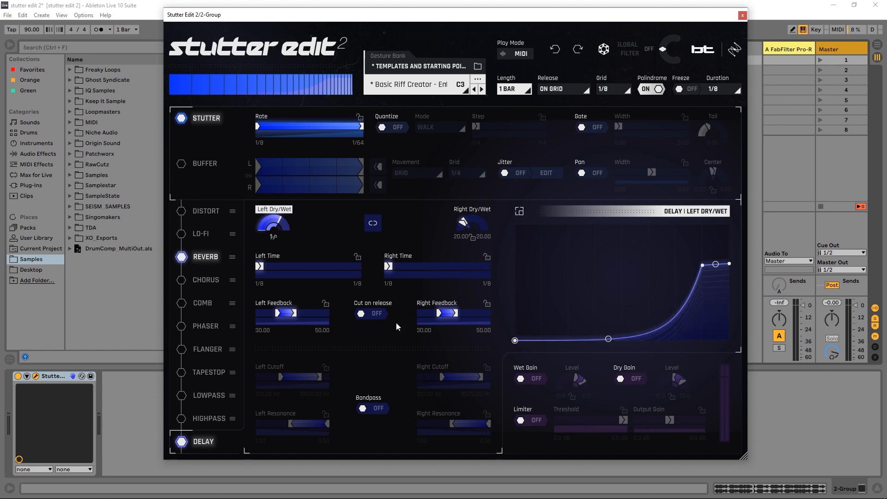
Make the Delay's Left Time and Right Time both sweep from 1/8 to 1/16, and play back the result.
{"action": "left_click_drag", "start_coordinate": [391, 267], "coordinate": [437, 268]}
{"action": "left_click_drag", "start_coordinate": [261, 267], "coordinate": [309, 267]}
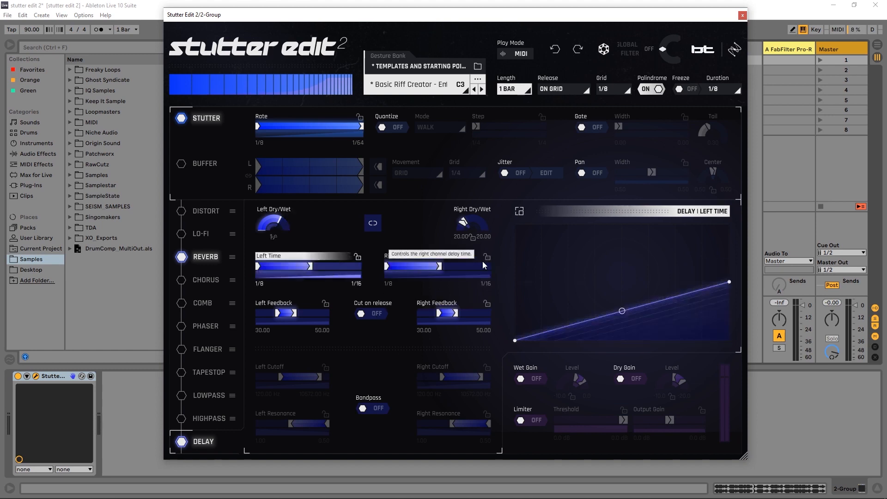
{"action": "key", "text": "space"}
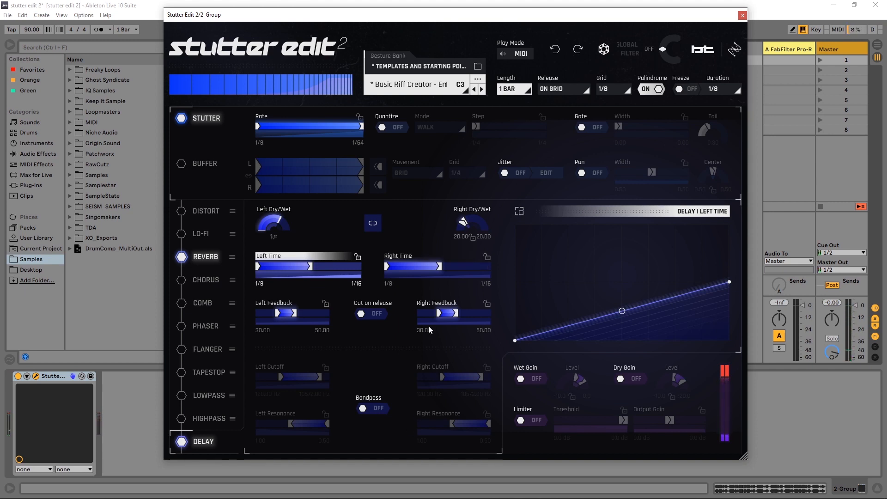
Turn on Cut on release for both the Delay and the Reverb, and play back the result.
{"action": "left_click", "coordinate": [378, 314]}
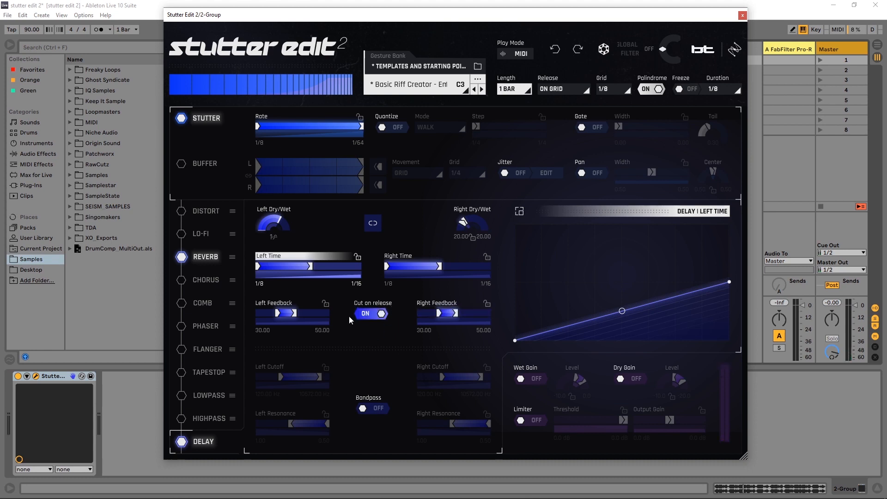
{"action": "left_click", "coordinate": [204, 258]}
{"action": "key", "text": "space"}
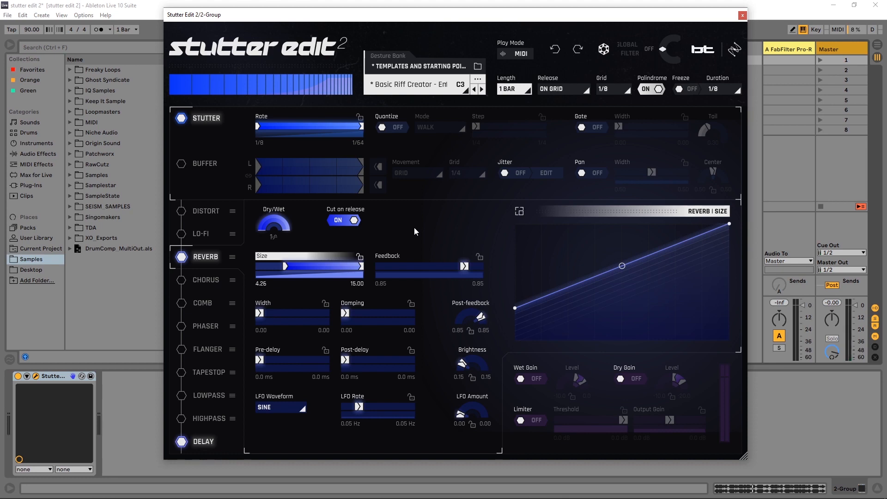
Look at the Lo-Fi settings, and enable the Highpass effect with its parameters open for editing.
{"action": "left_click", "coordinate": [205, 232]}
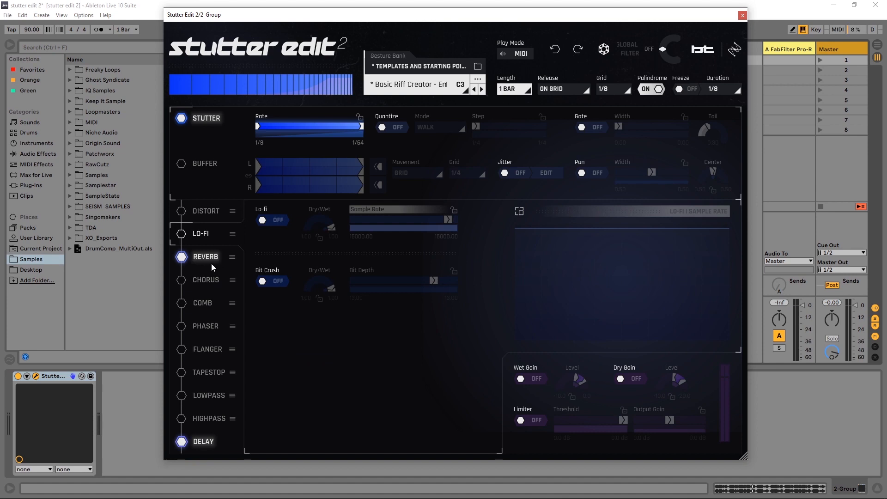
{"action": "left_click", "coordinate": [206, 419]}
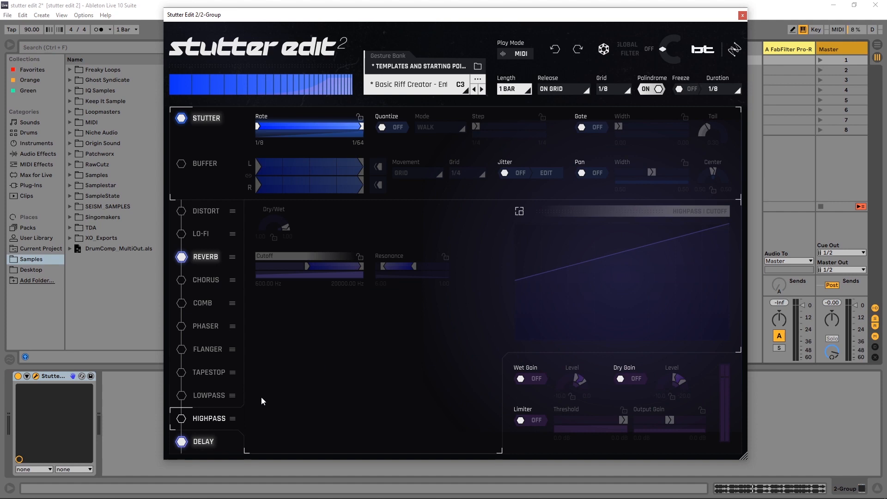
{"action": "left_click", "coordinate": [189, 421]}
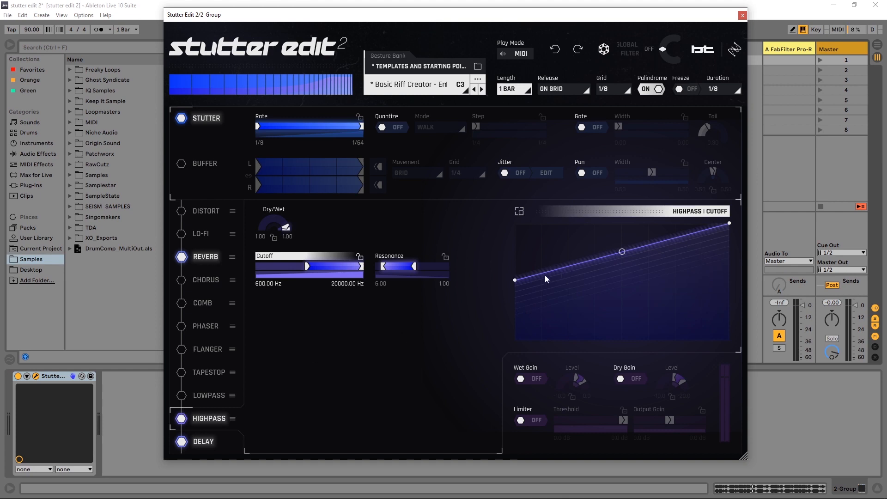
Sweep the Highpass Cutoff from about 40 Hz to 520 Hz, and lock its Resonance to a constant value of about 0.45.
{"action": "left_click_drag", "start_coordinate": [515, 279], "coordinate": [516, 326]}
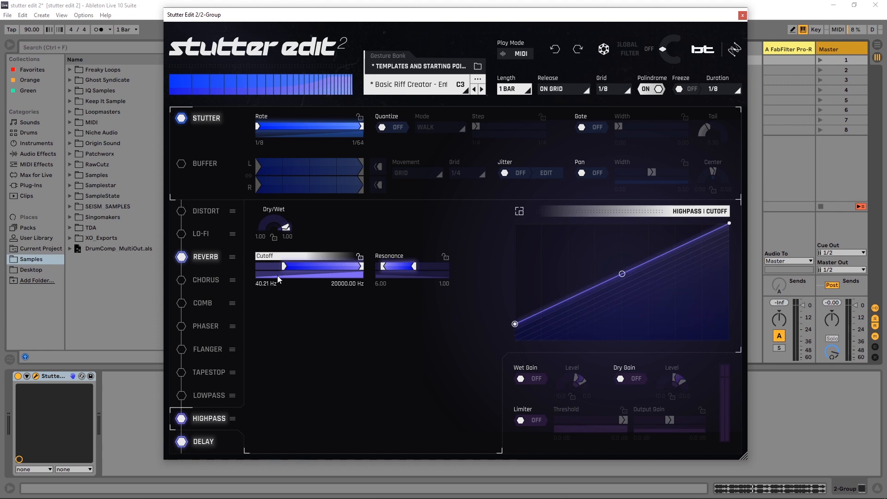
{"action": "left_click_drag", "start_coordinate": [731, 223], "coordinate": [742, 282]}
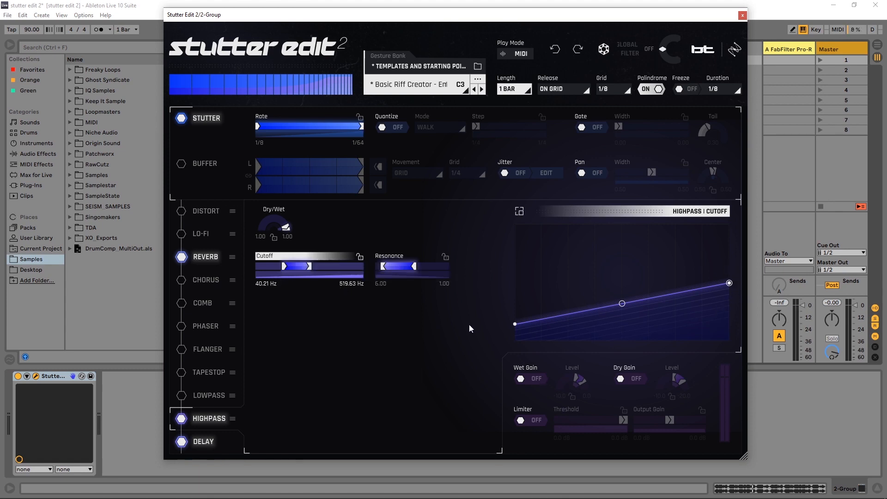
{"action": "left_click", "coordinate": [444, 255]}
{"action": "left_click", "coordinate": [406, 265]}
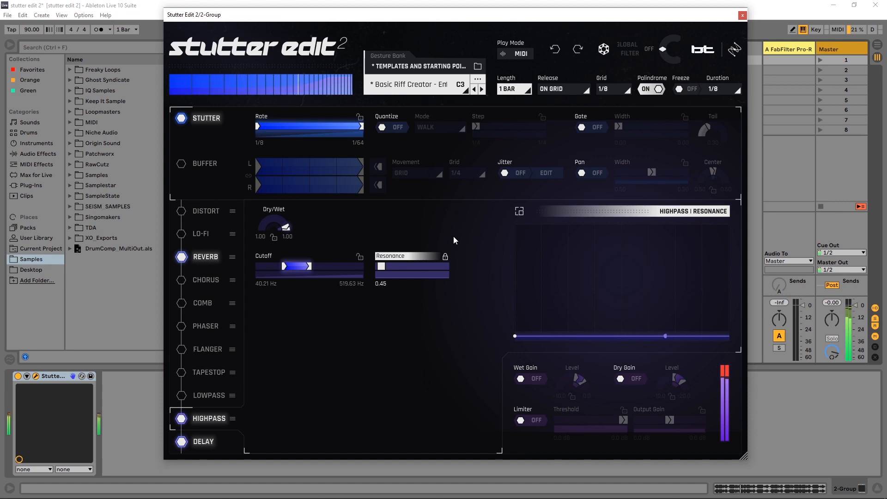
Try Highpass Cutoff sweeps starting at about 217 Hz and 18705 Hz, and a full rising sweep from 15 Hz to 20000 Hz.
{"action": "left_click", "coordinate": [301, 265]}
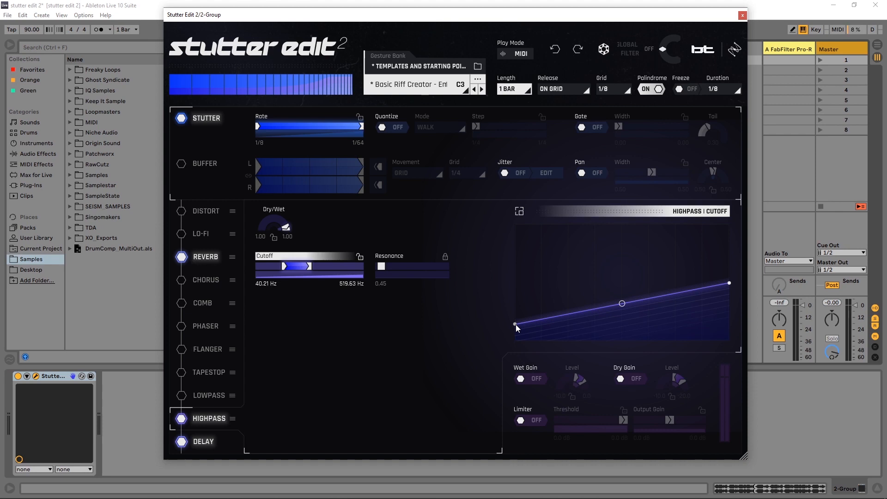
{"action": "left_click_drag", "start_coordinate": [516, 324], "coordinate": [515, 299]}
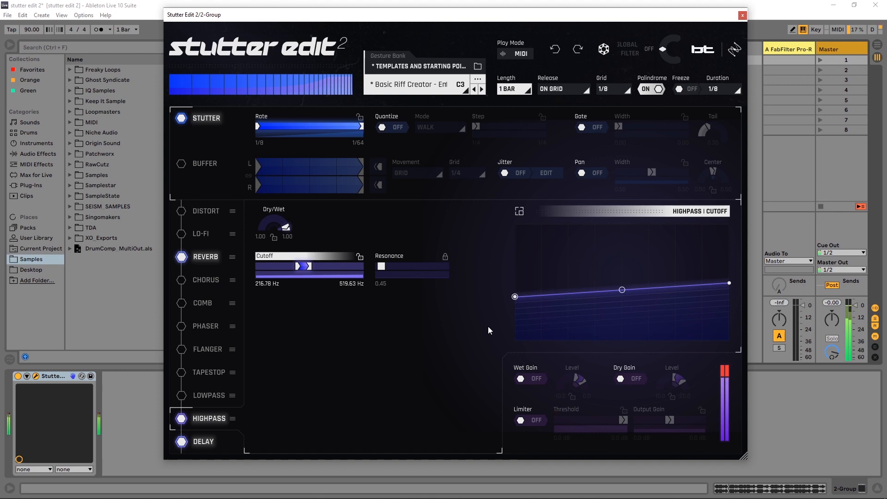
{"action": "left_click_drag", "start_coordinate": [518, 301], "coordinate": [518, 227]}
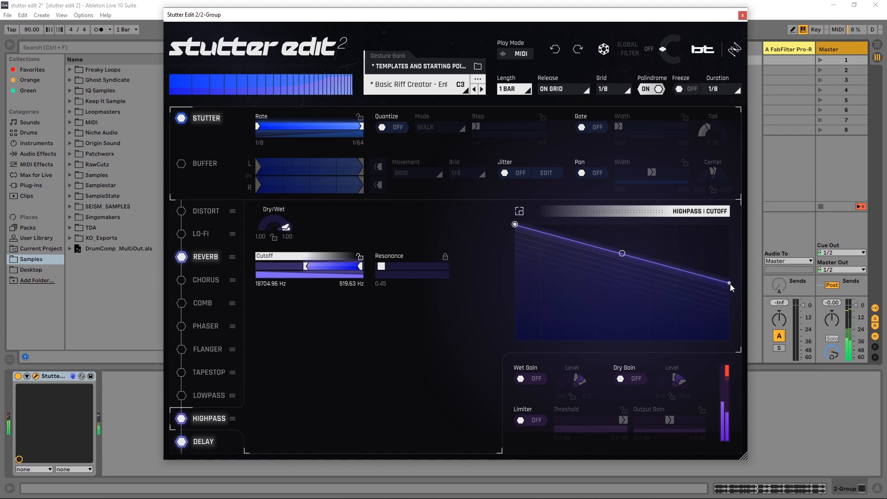
{"action": "left_click_drag", "start_coordinate": [730, 283], "coordinate": [729, 224]}
{"action": "left_click_drag", "start_coordinate": [513, 226], "coordinate": [513, 351]}
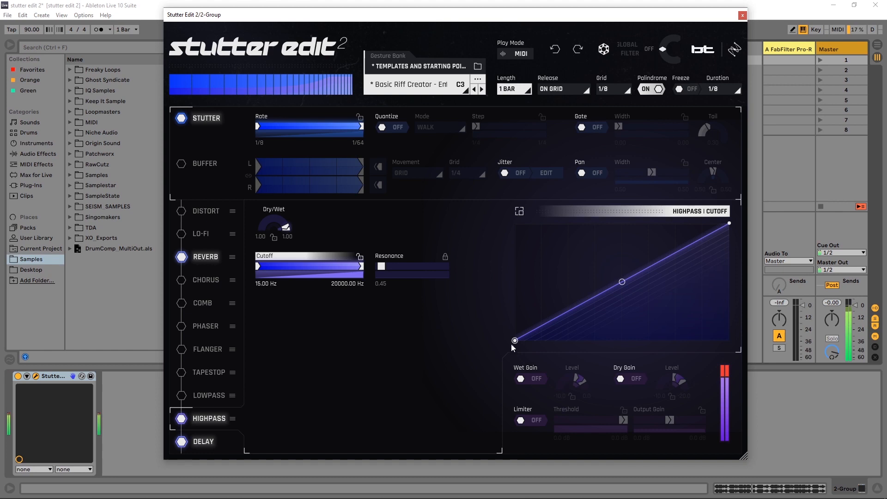
Make the Highpass Cutoff rise from about 28 Hz to 329 Hz, and turn on the output Limiter.
{"action": "left_click_drag", "start_coordinate": [515, 340], "coordinate": [514, 330]}
{"action": "left_click", "coordinate": [531, 422]}
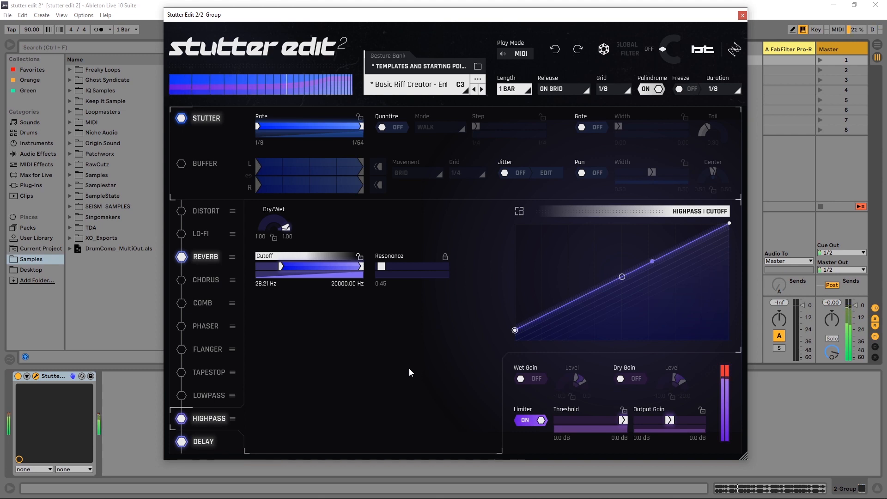
{"action": "left_click_drag", "start_coordinate": [731, 224], "coordinate": [733, 289]}
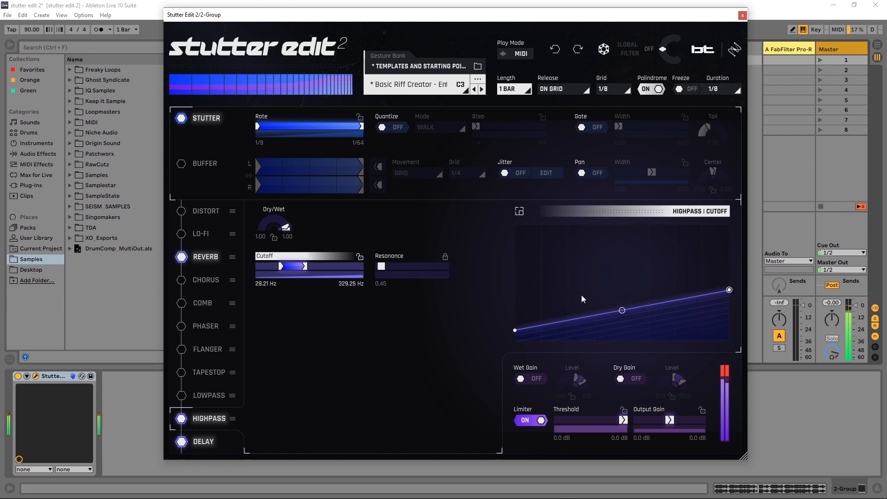